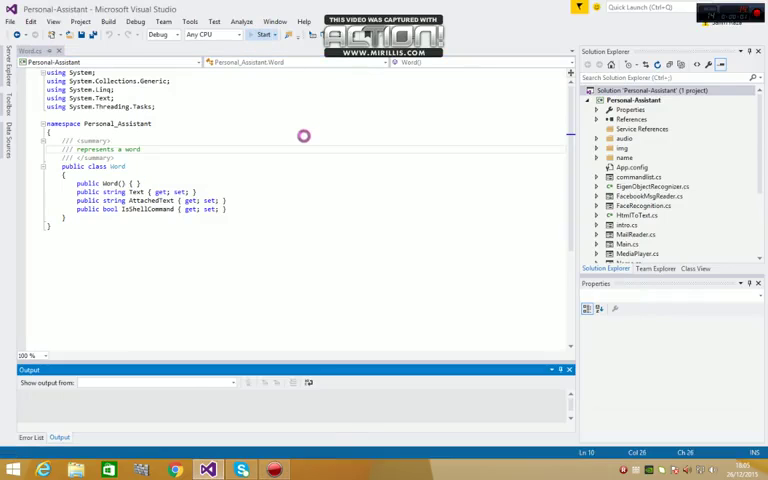
Debug-run the Personal-Assistant project from Visual Studio to open its Reminder and Appointment window
{"action": "key", "text": "F5"}
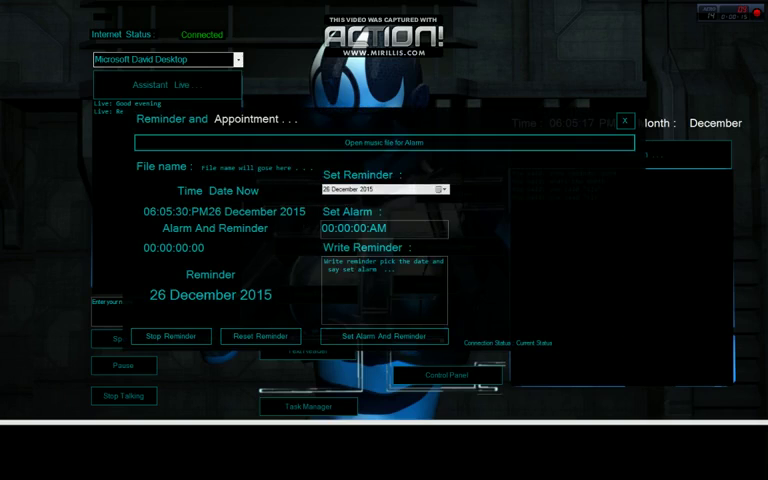
Select the placeholder text in the Write Reminder box so the appointment text can replace it
{"action": "left_click_drag", "start_coordinate": [333, 261], "coordinate": [378, 270]}
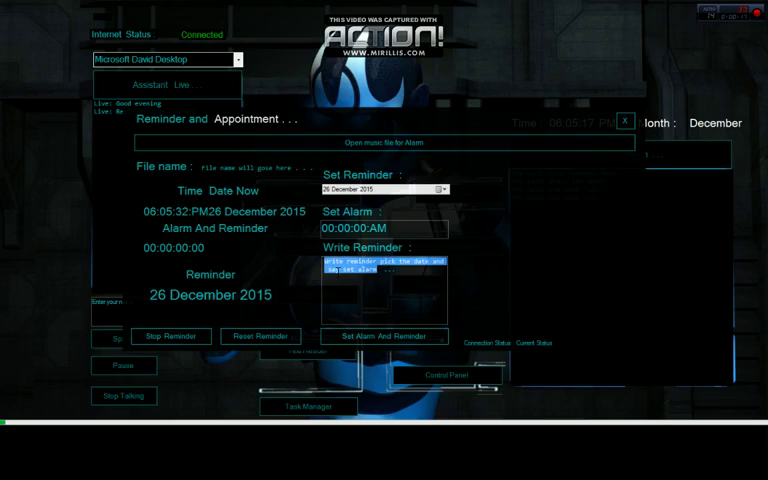
{"action": "type", "text": "Teday I"}
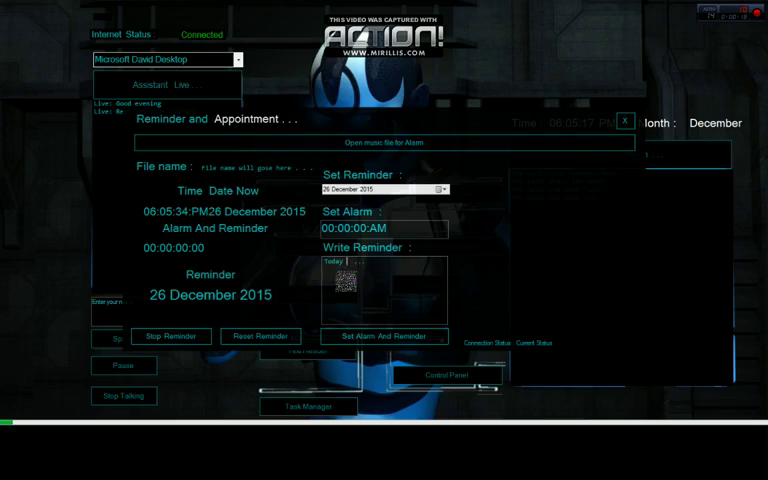
{"action": "type", "text": " have a "}
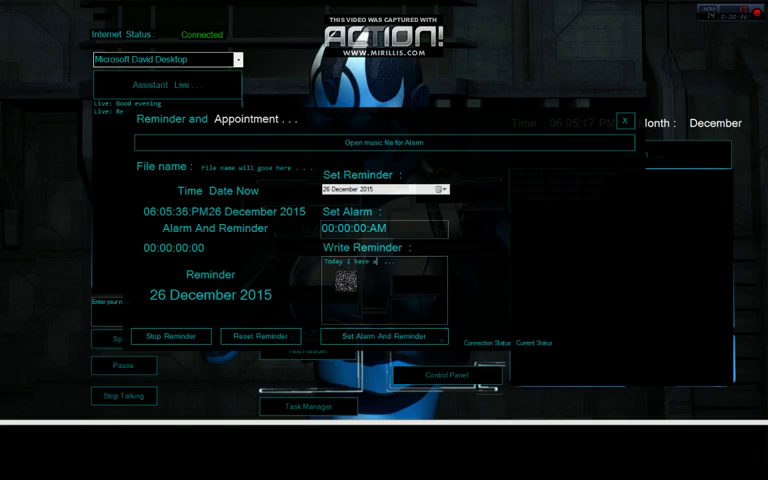
{"action": "type", "text": "ppointm"}
{"action": "type", "text": "ent w"}
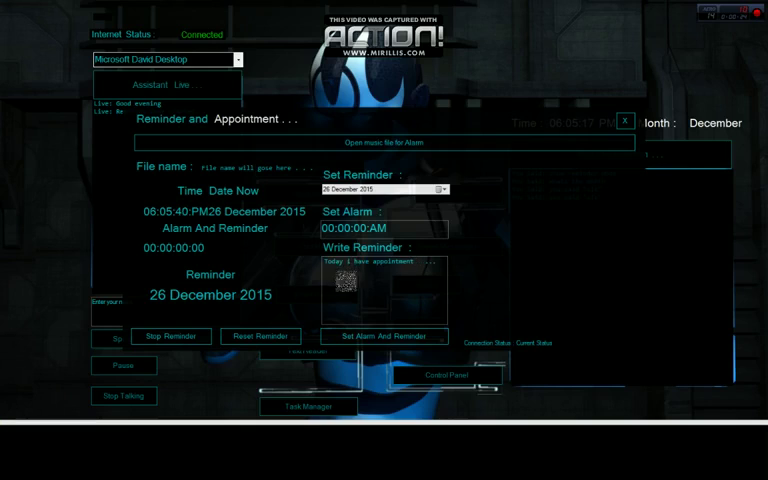
{"action": "type", "text": "ith "}
{"action": "type", "text": "wel develo"}
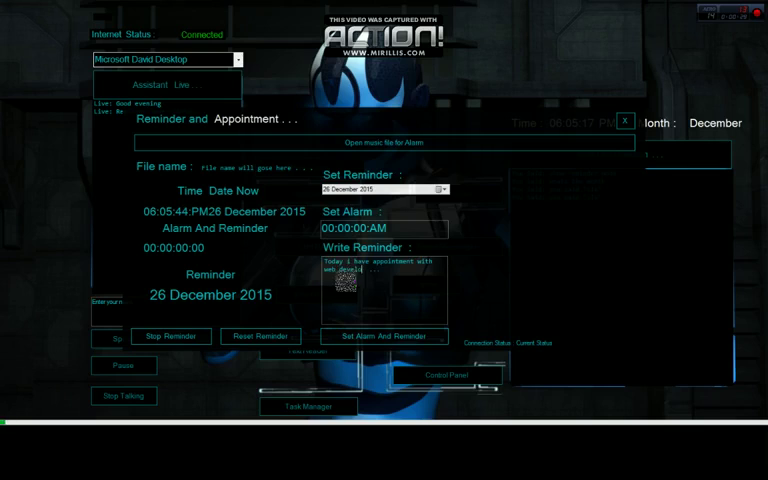
{"action": "type", "text": "per ... a"}
{"action": "type", "text": "mmir"}
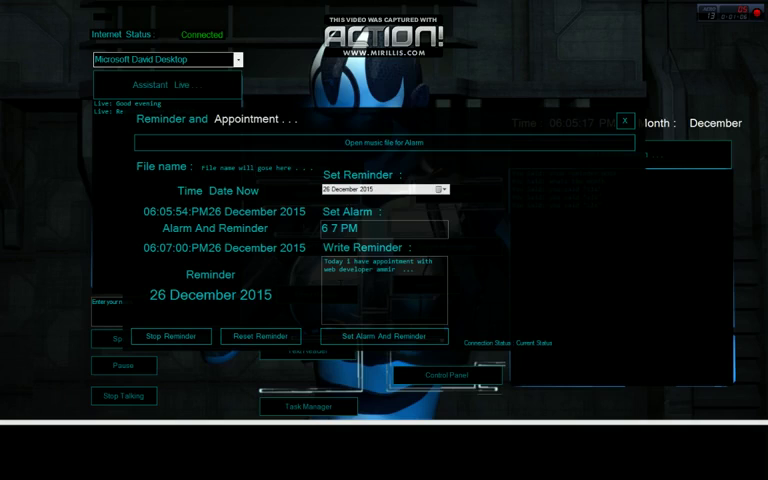
Choose One Direction - Steal My Girl as the alarm music file
{"action": "left_click", "coordinate": [340, 285]}
{"action": "scroll", "coordinate": [492, 277], "scroll_direction": "down", "scroll_amount": 3}
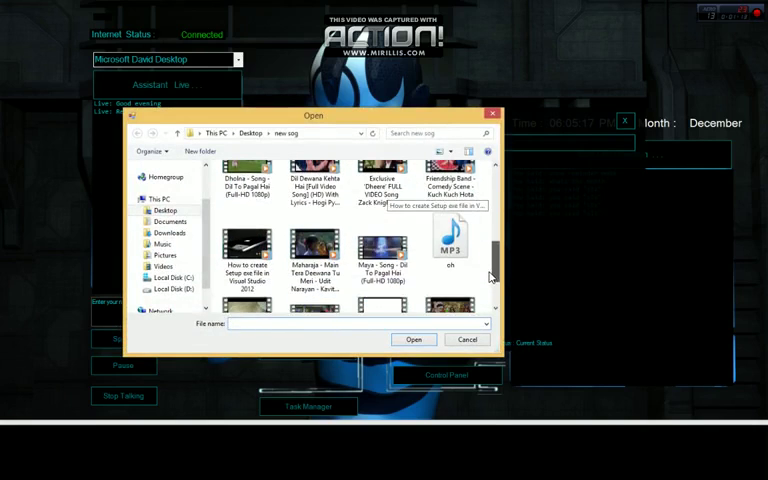
{"action": "scroll", "coordinate": [492, 277], "scroll_direction": "down", "scroll_amount": 2}
{"action": "left_click", "coordinate": [247, 255]}
{"action": "left_click", "coordinate": [415, 341]}
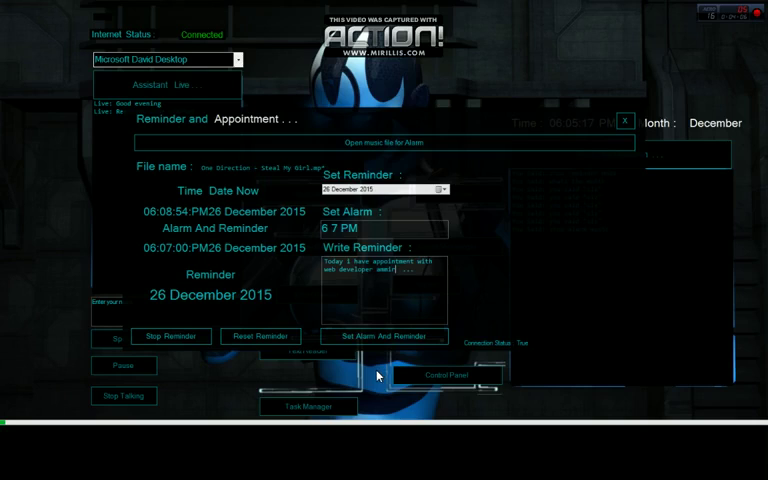
After the 6:07 PM alarm plays and the reminder is read, click the reminder text
{"action": "left_click", "coordinate": [398, 269]}
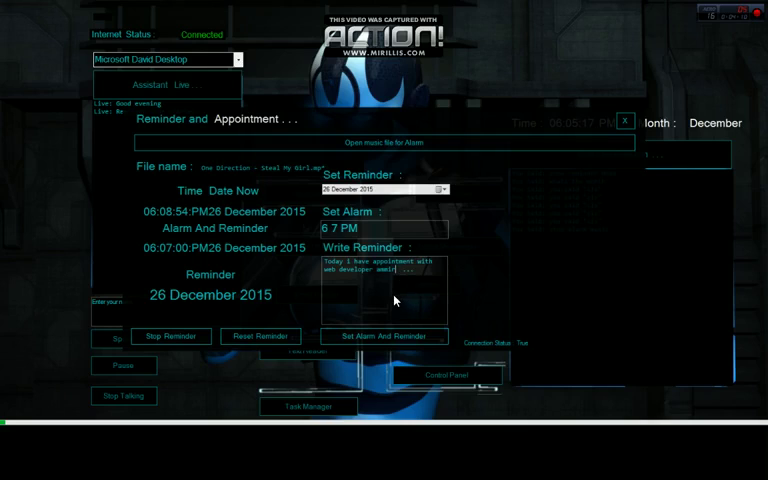